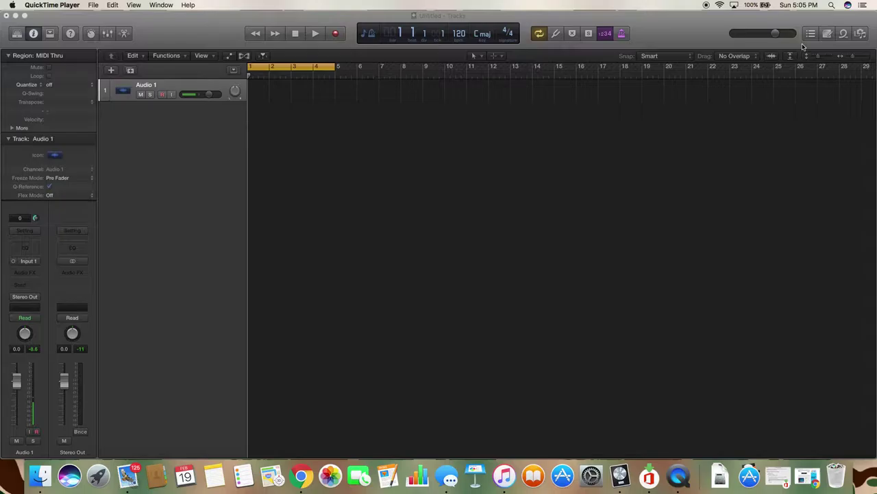
Place the City Lights Blip Synth loop on track 1 at bar 1 and import its 75 BPM tempo
left_click(843, 35)
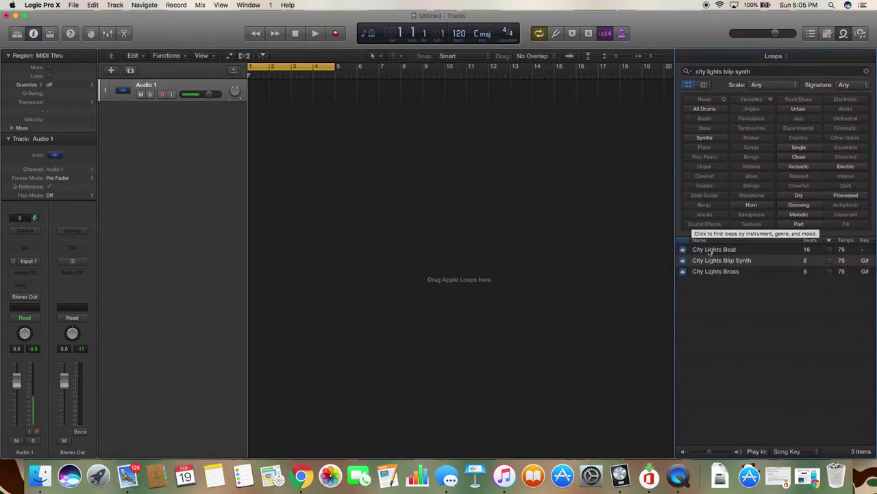
left_click_drag(728, 264, 254, 94)
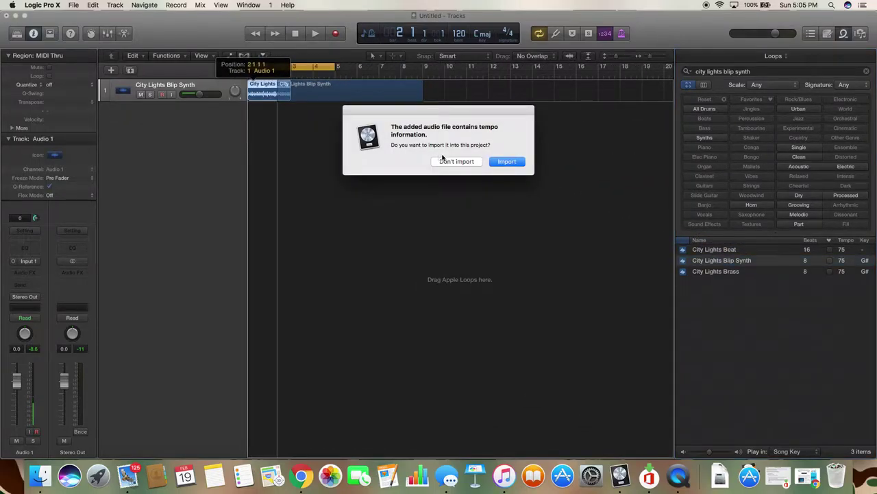
left_click(507, 162)
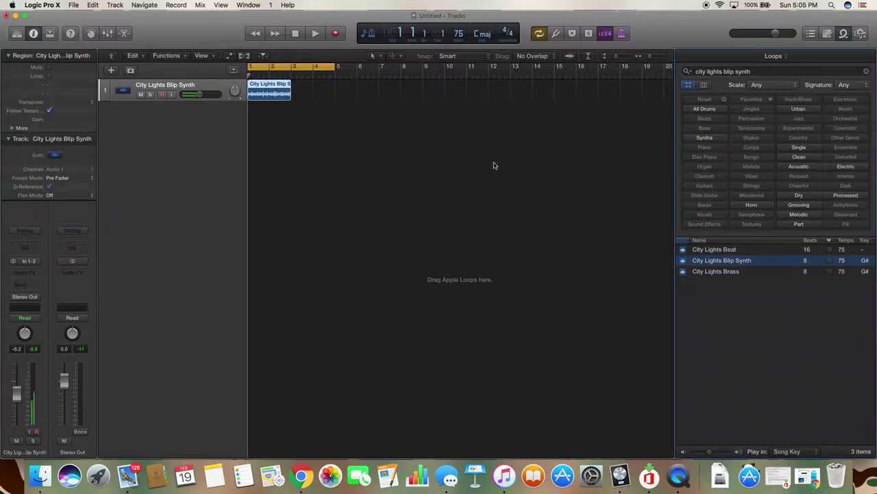
Set the project key to D major
left_click(482, 35)
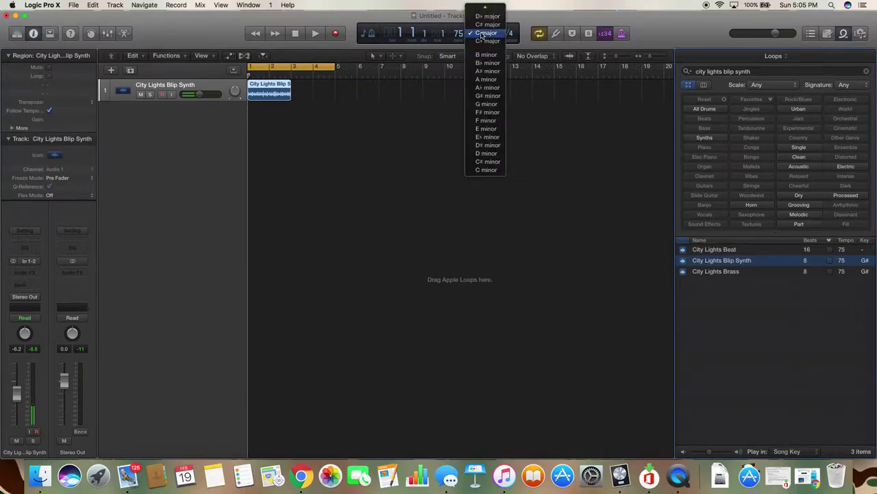
scroll(482, 35, "up", 3)
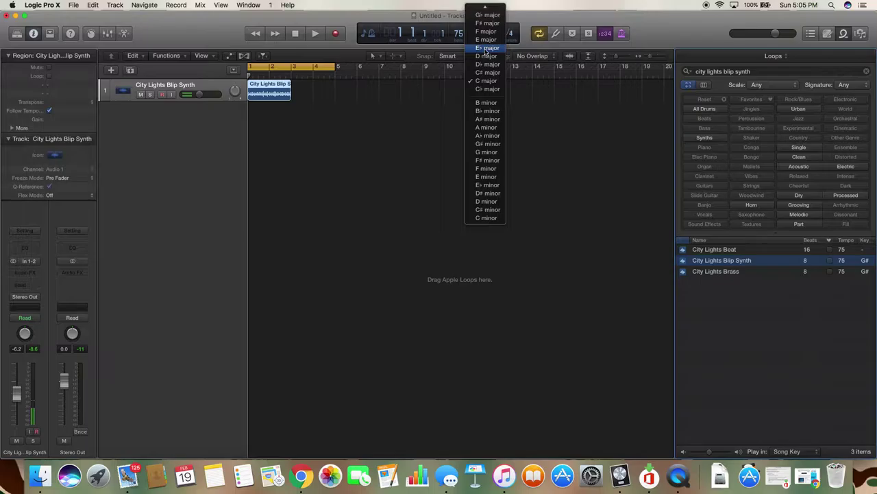
left_click(486, 57)
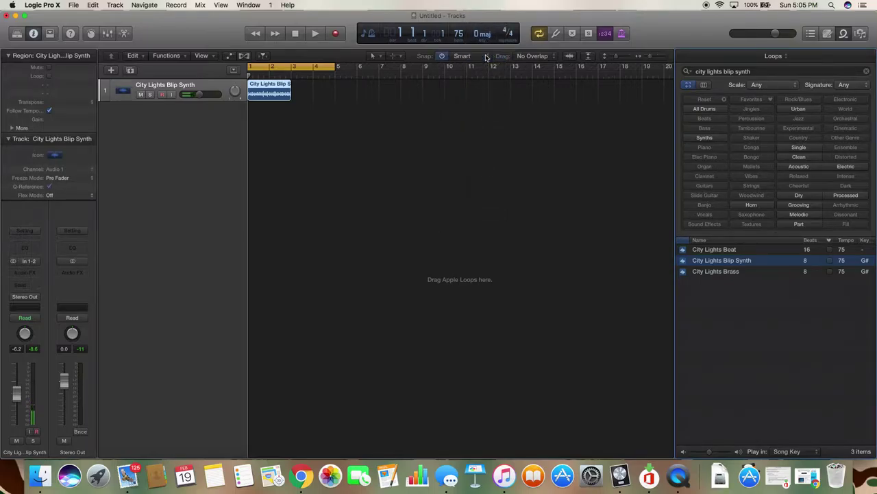
key("ctrl+super+Escape")
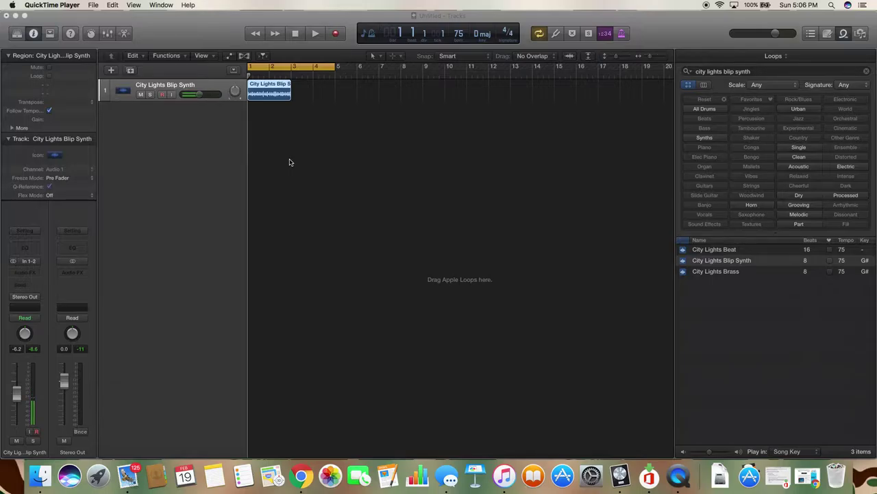
Play the project to audition the Blip Synth loop, then stop
left_click(289, 162)
key("space")
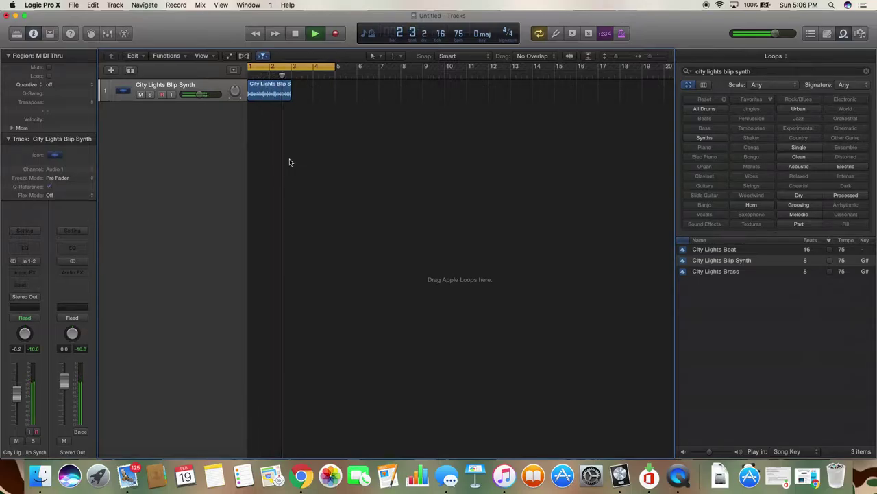
key("space")
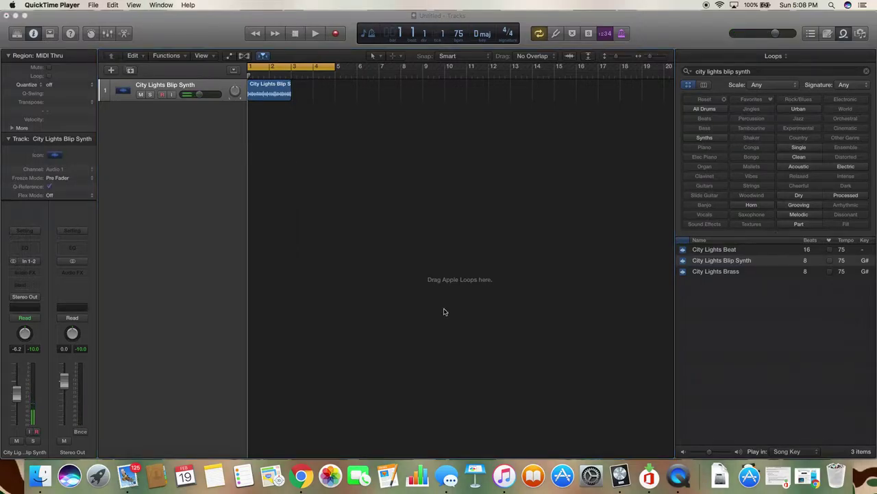
Loop the Blip Synth region out to bar 11 and repeat it through bar 25
left_click(288, 93)
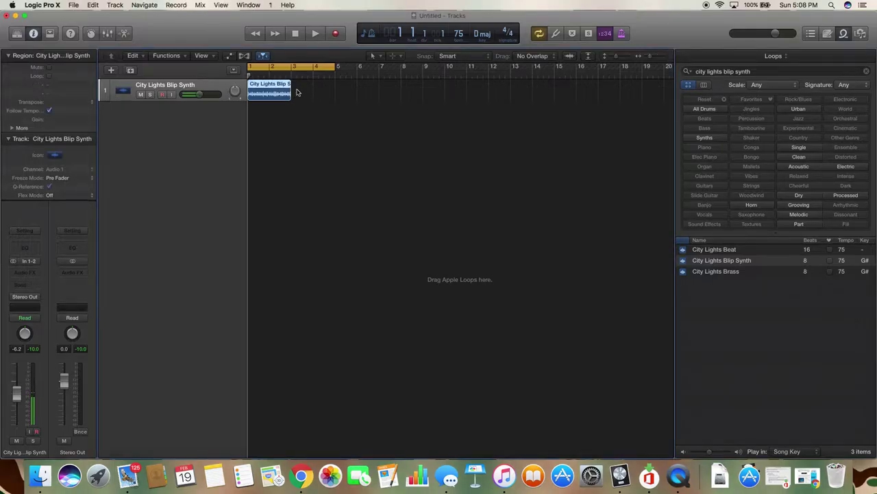
left_click_drag(297, 90, 466, 90)
key("super+r")
key("super+r")
key("super+r")
key("super+r")
key("super+r")
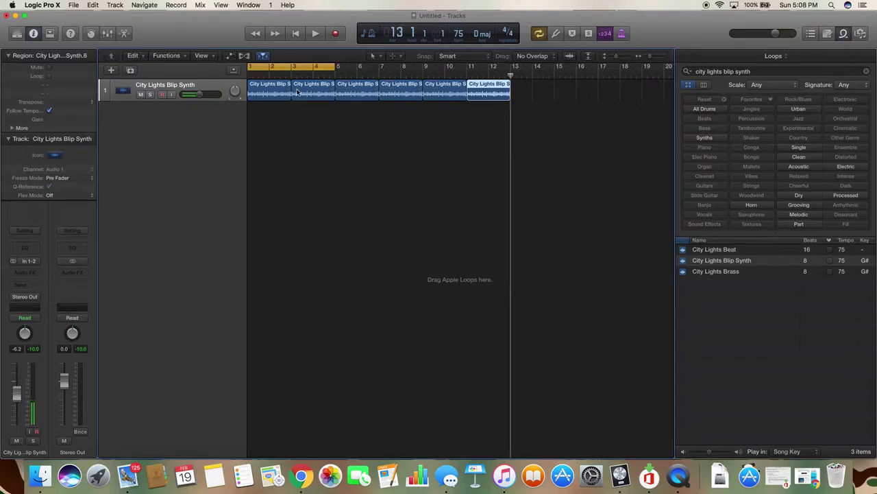
key("super+r")
key("super+r")
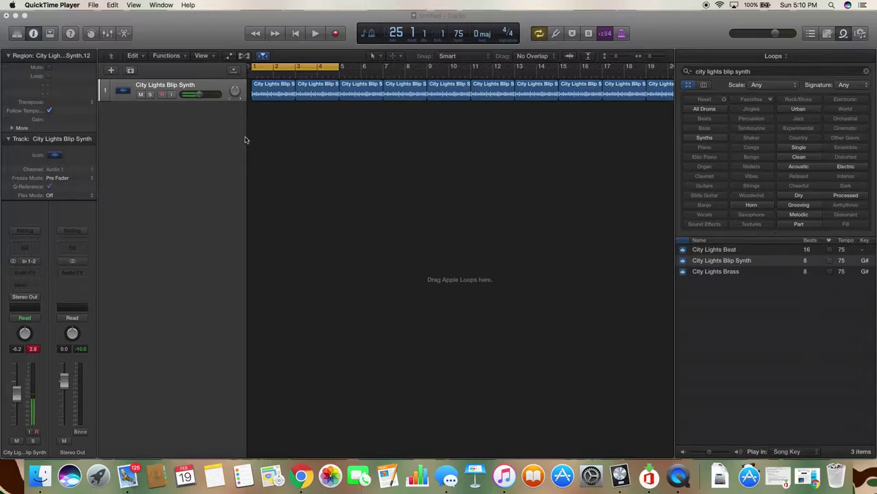
Create an Alchemy software instrument track and load the Clean Cool Vibes patch
left_click(113, 70)
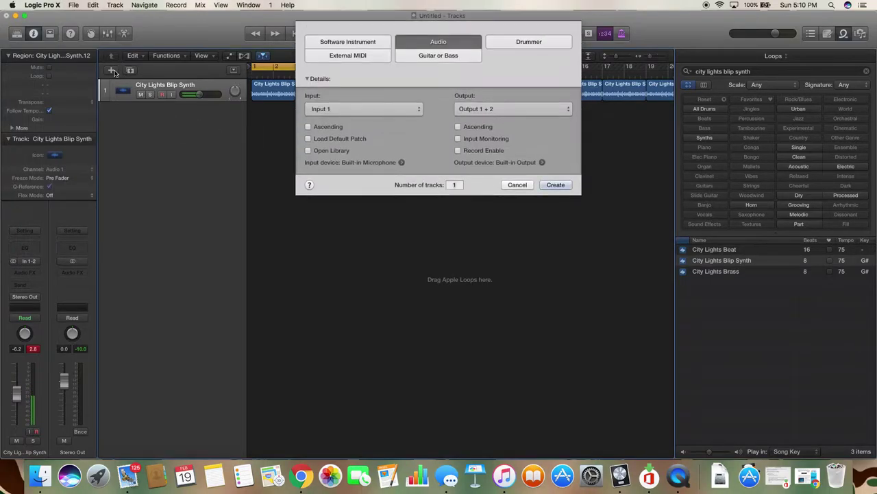
left_click(335, 46)
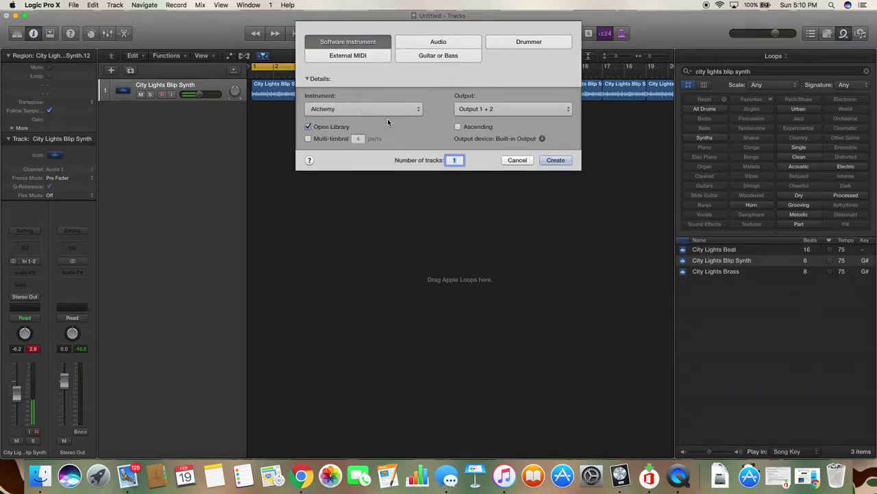
left_click(556, 162)
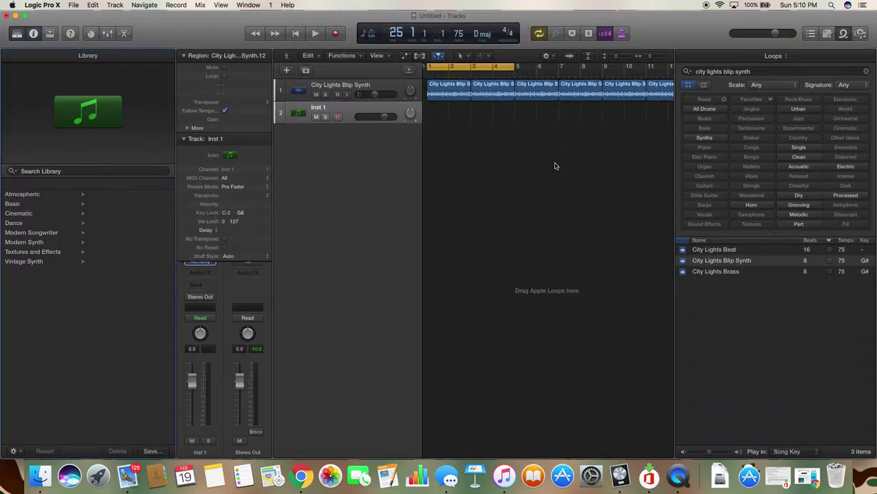
left_click(202, 262)
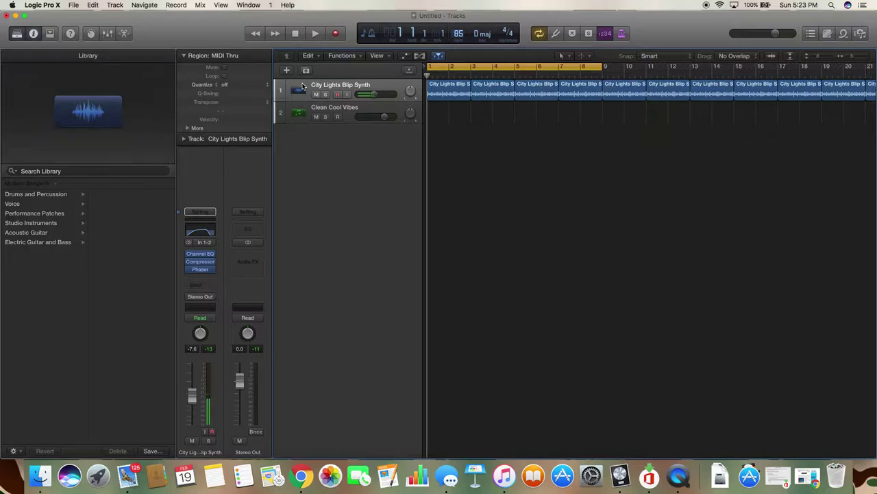
mouse_move(191, 271)
left_click(342, 114)
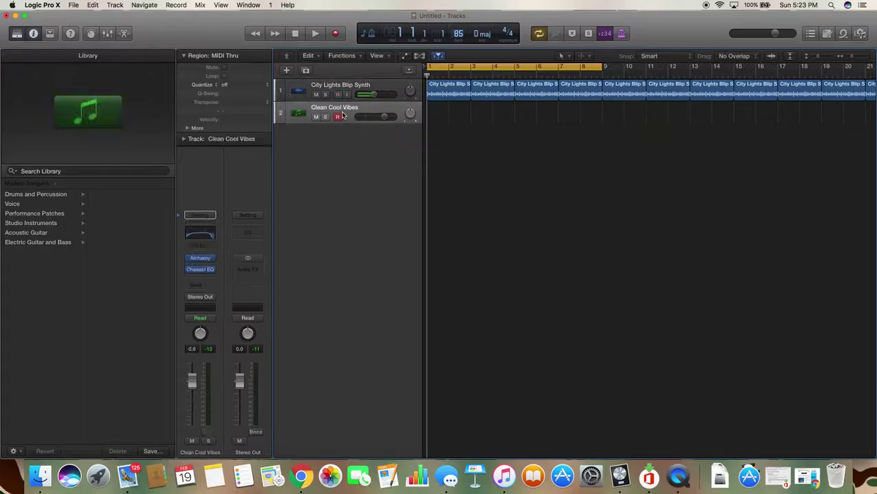
Move the Alchemy window aside and record a roughly four-bar chord part on the Clean Cool Vibes track
left_click(202, 263)
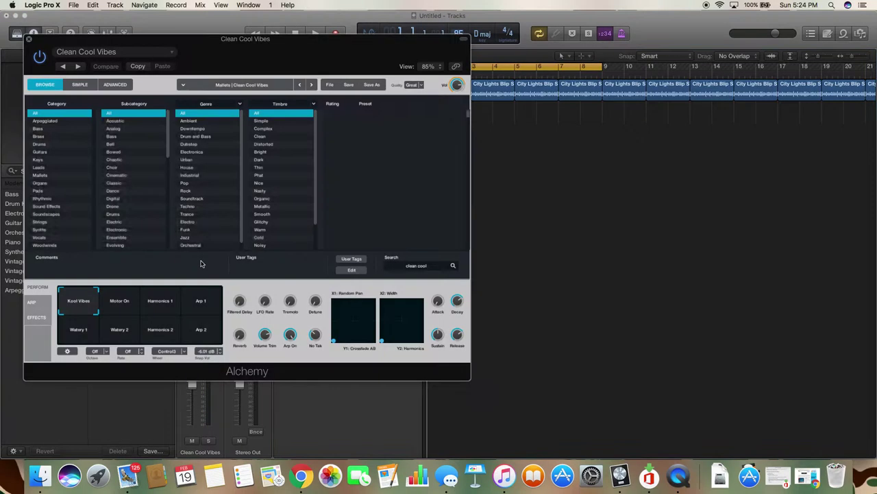
left_click_drag(222, 46, 264, 272)
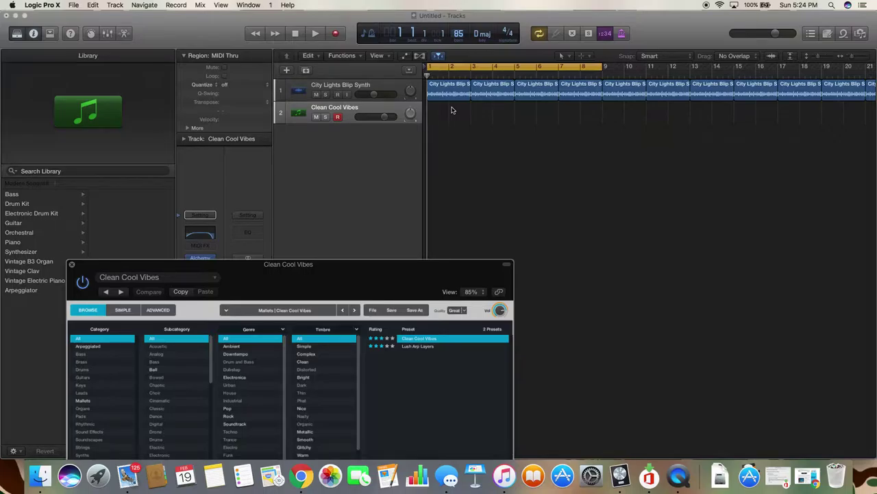
key("r")
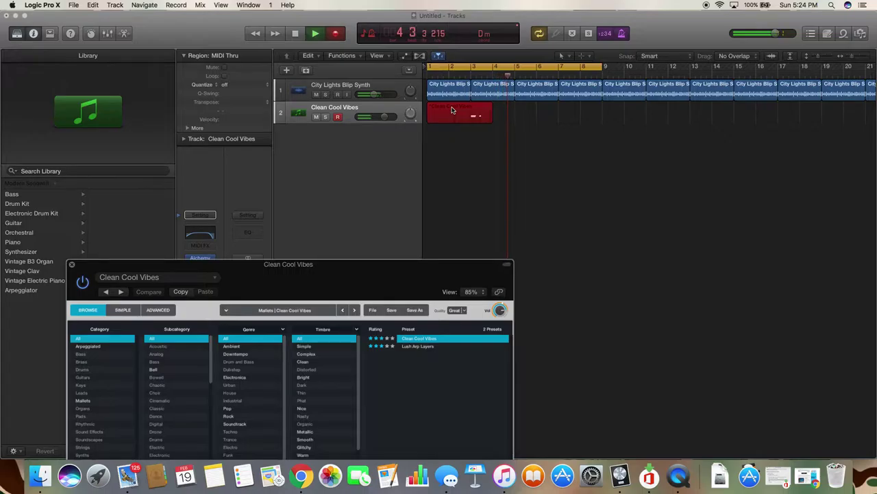
key("space")
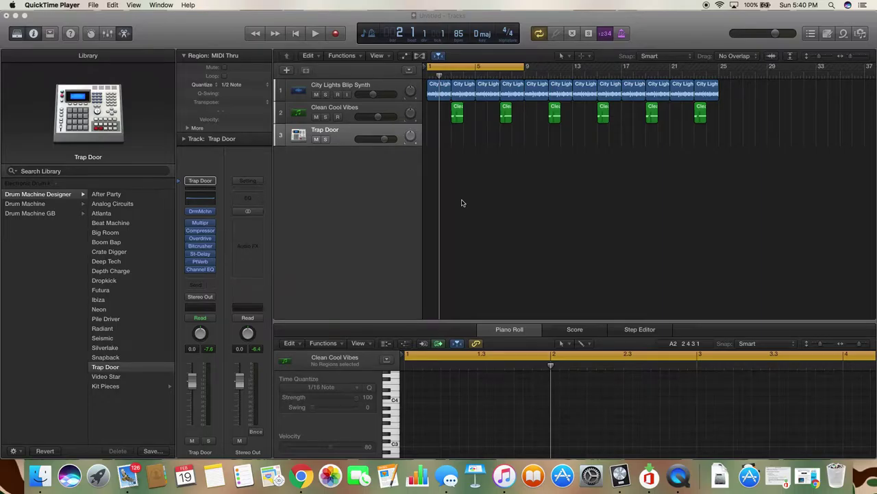
Add a Drummer region to the Trap Door track and play the beat from the start
left_click(440, 145)
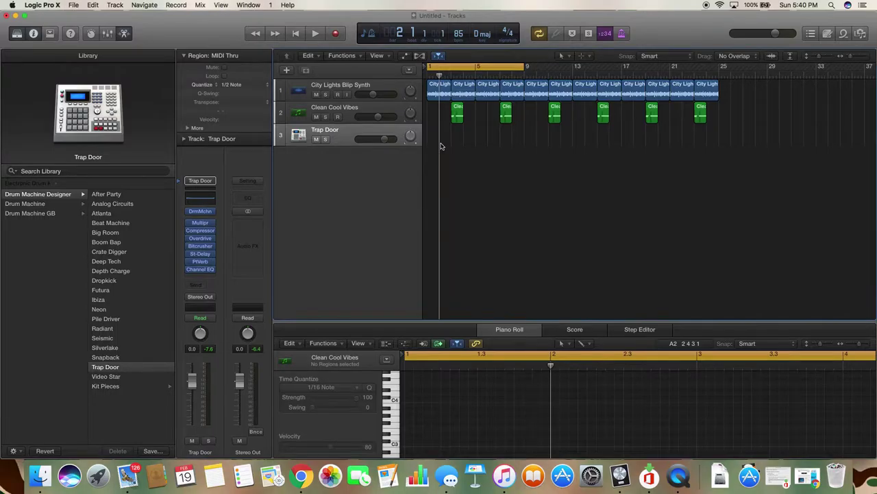
left_click(441, 143)
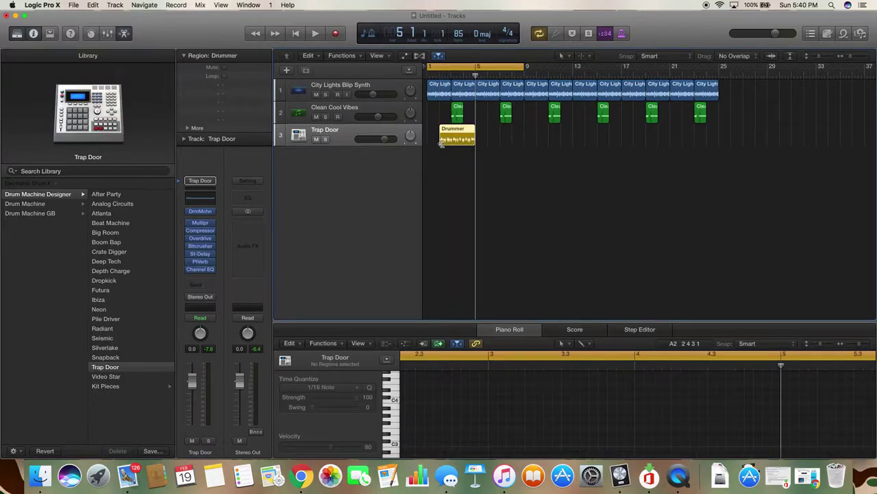
key("Return")
key("space")
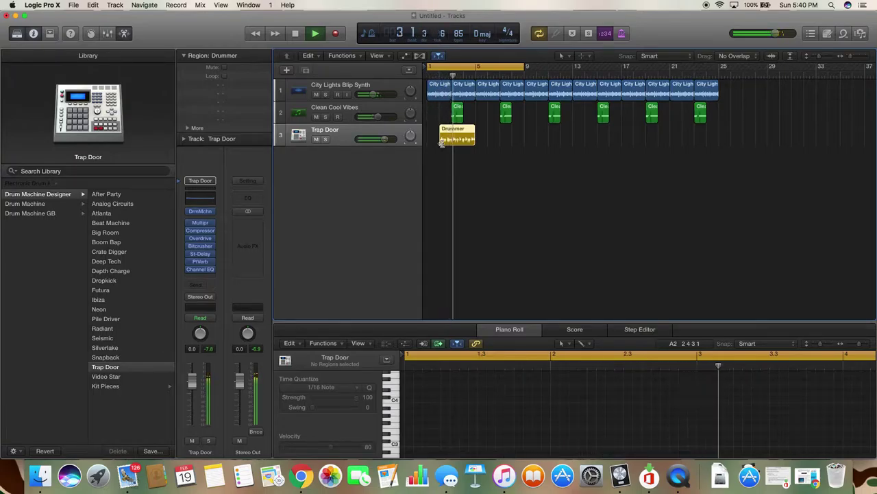
key("space")
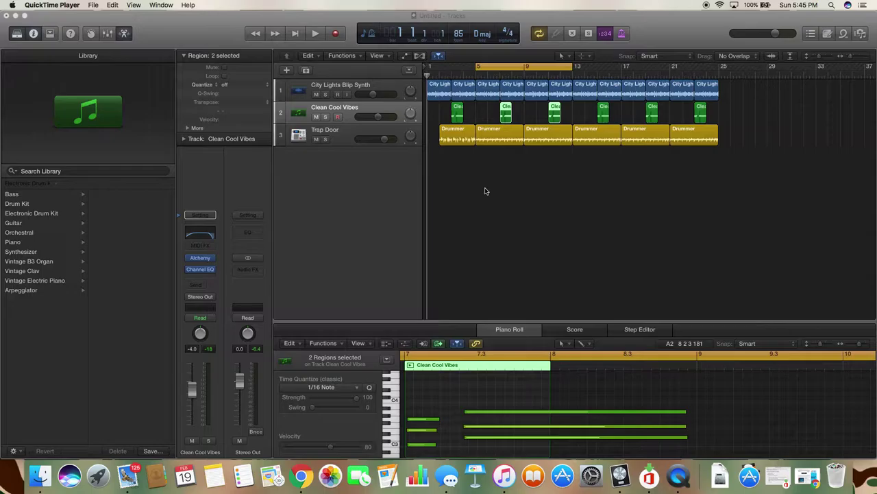
Create a new software instrument track using the ES2 synthesizer
left_click(287, 71)
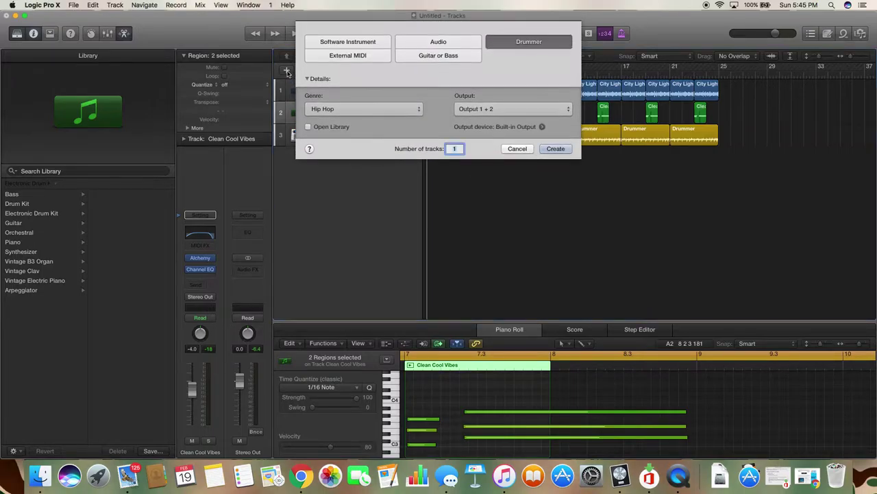
left_click(348, 41)
left_click(364, 109)
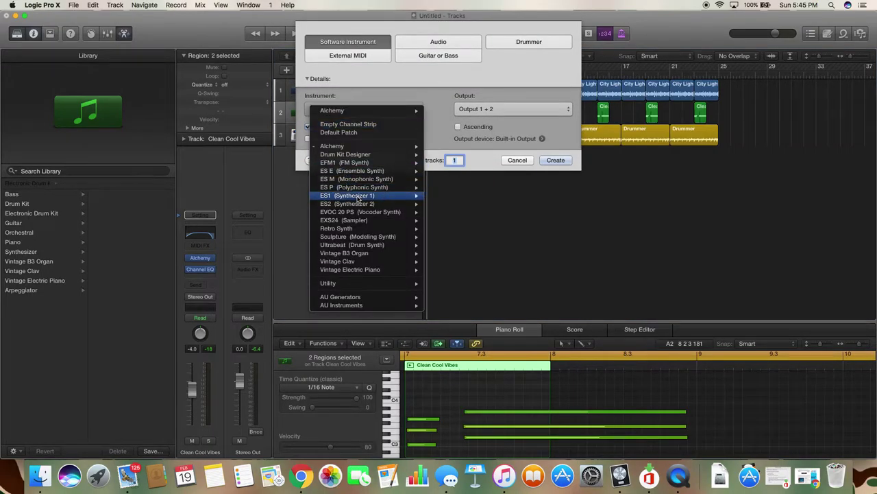
left_click(433, 205)
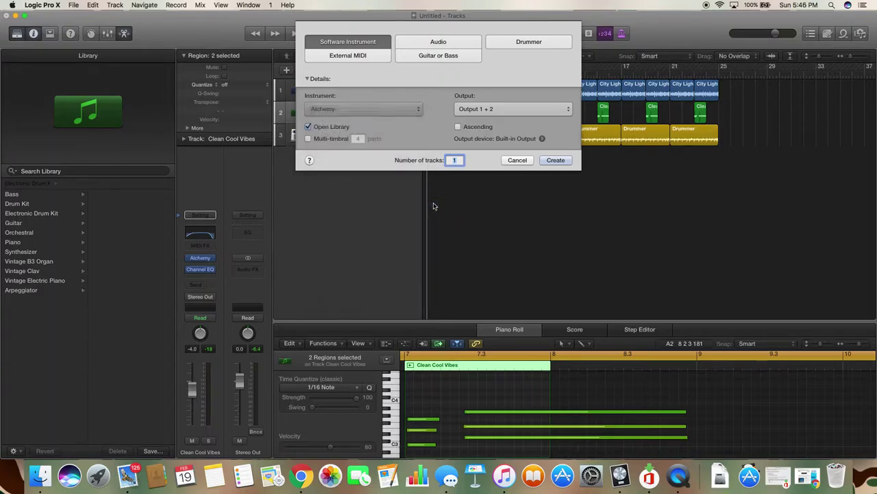
left_click(555, 160)
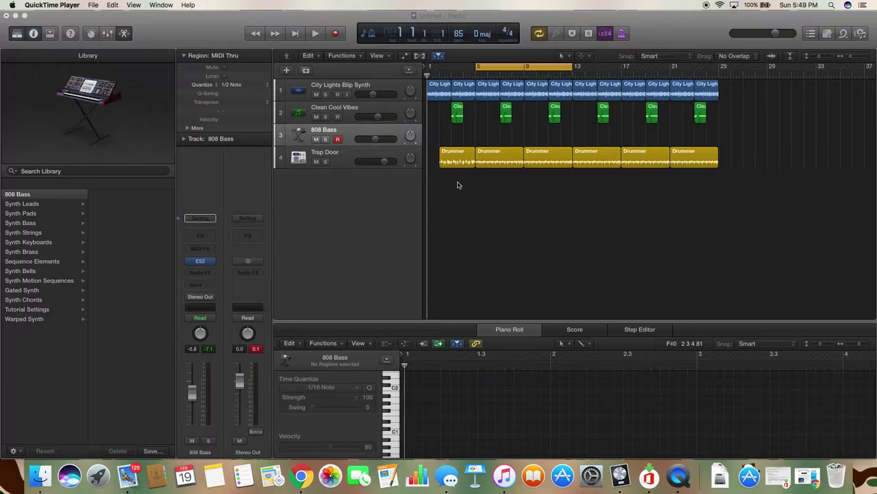
Play the project to audition the 808 Bass part spanning bars 5–13
left_click(459, 186)
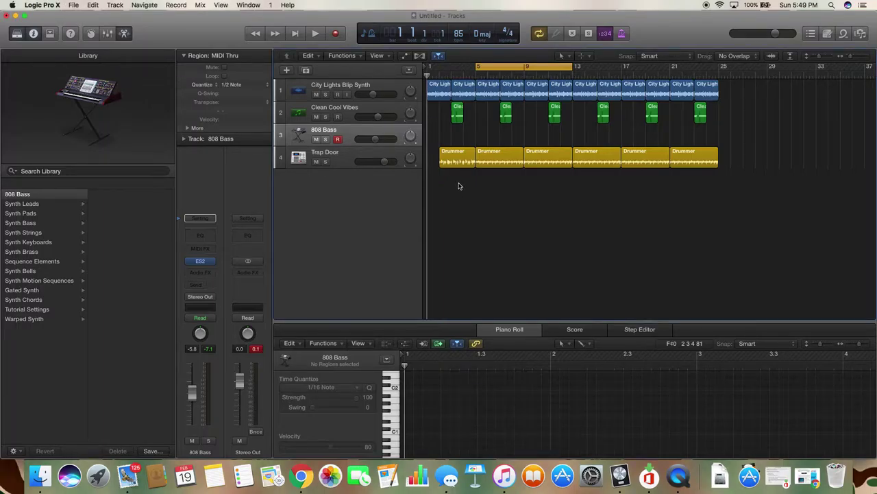
key("space")
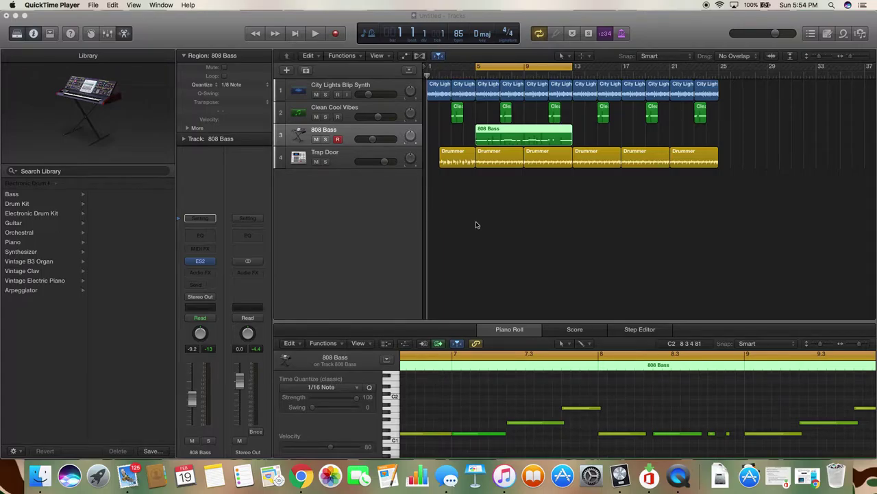
left_click(286, 71)
left_click(287, 71)
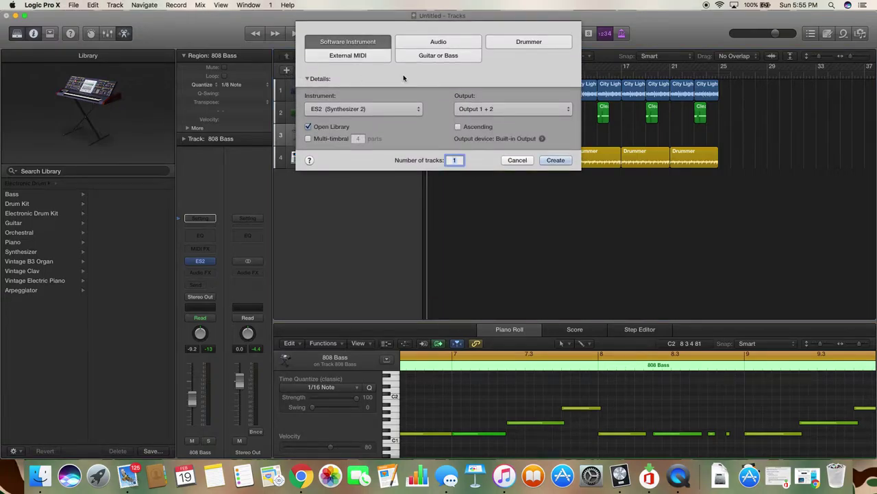
Create a new software instrument track using Alchemy in stereo
left_click(465, 41)
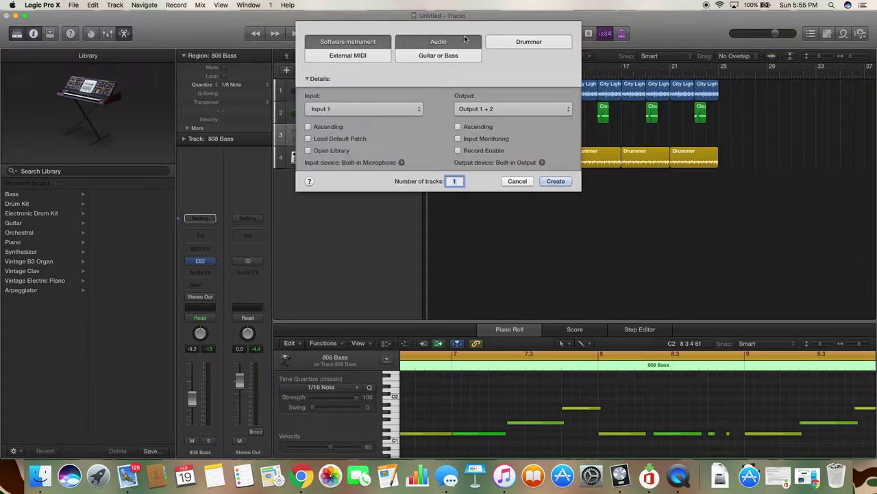
left_click(384, 43)
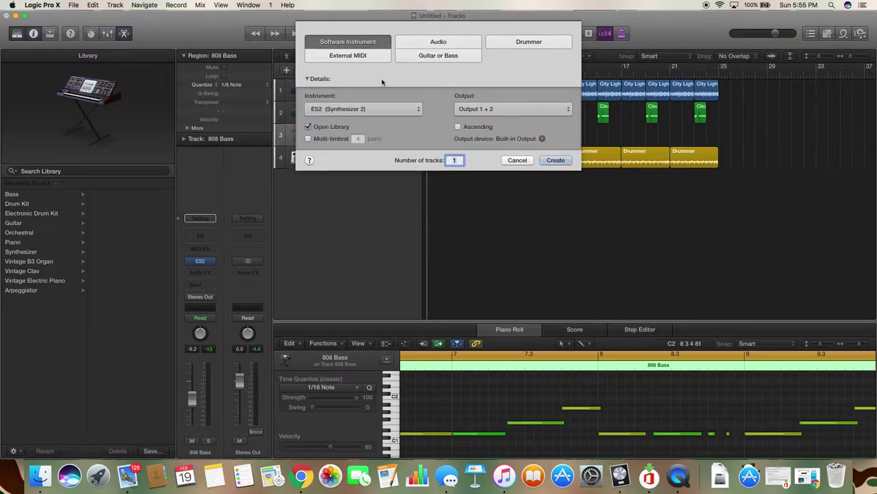
left_click(364, 114)
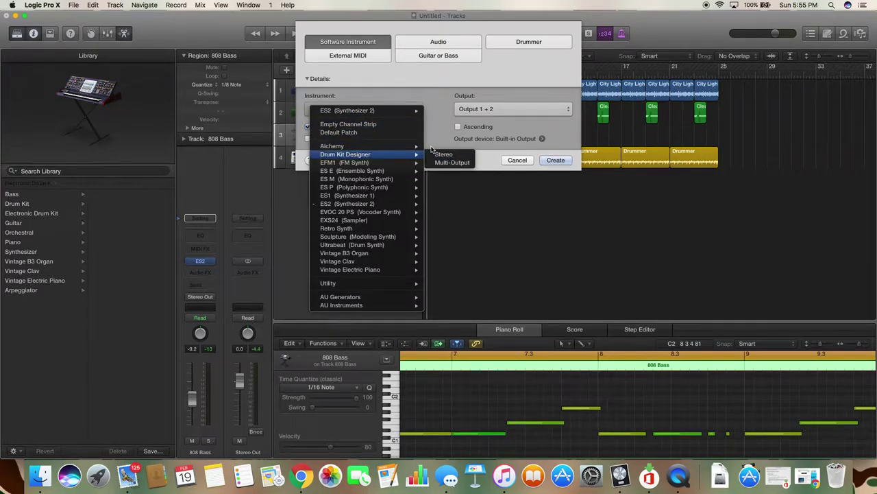
left_click(439, 147)
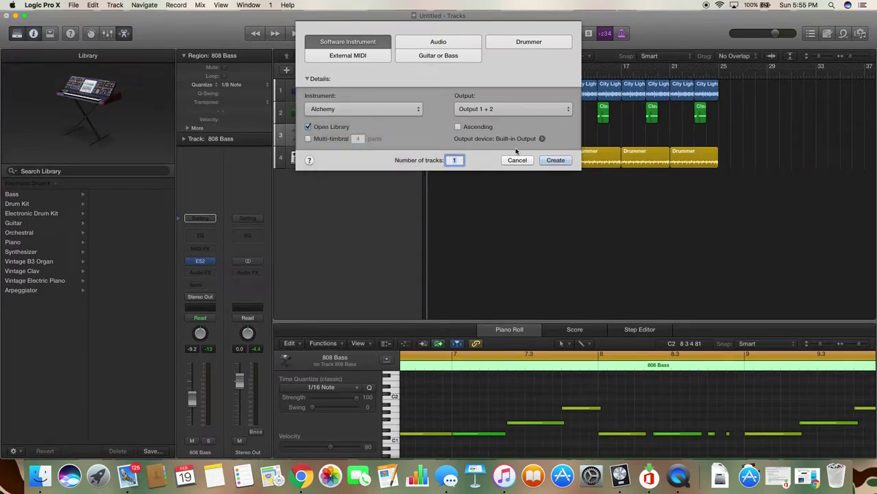
left_click(552, 163)
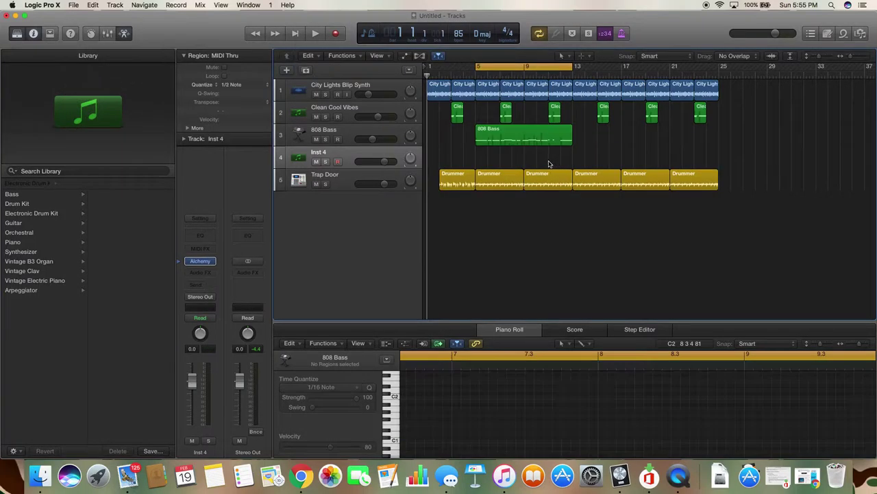
Search presets for 'bells' and load Chiming Bells with its Bright Chorus variation
left_click(207, 262)
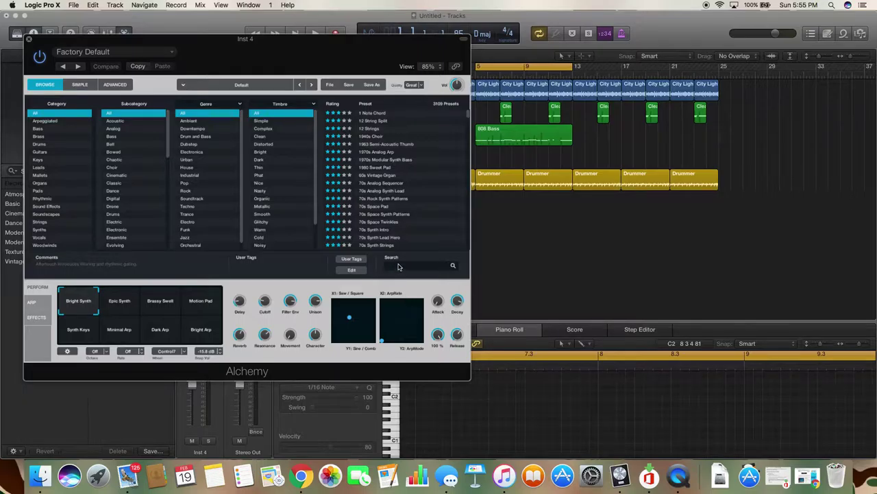
left_click(399, 267)
type("bell")
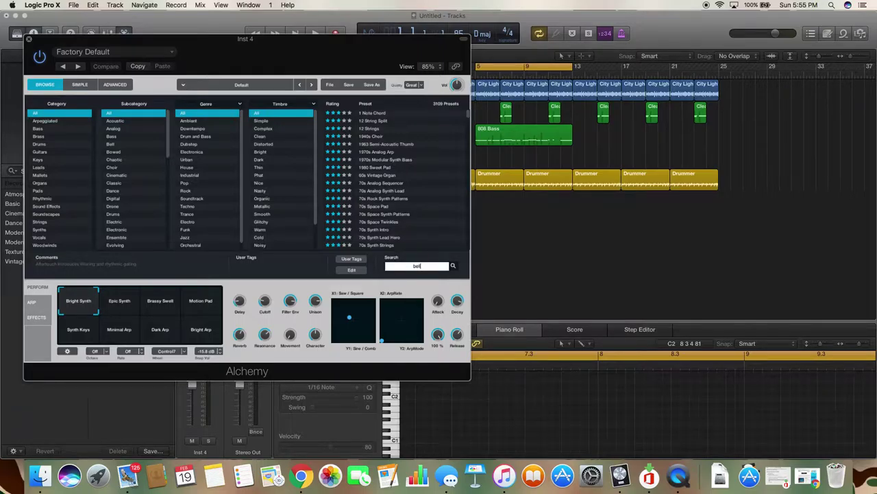
type("s")
key("Return")
scroll(459, 163, "down", 2)
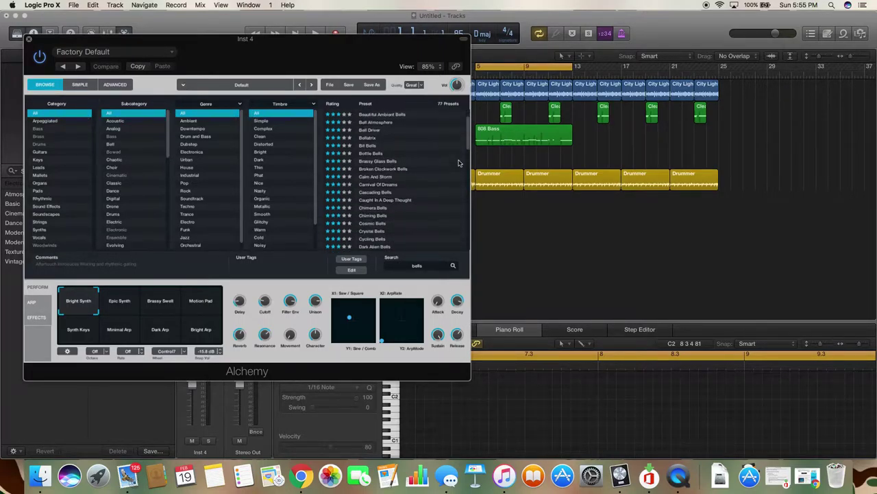
left_click(390, 216)
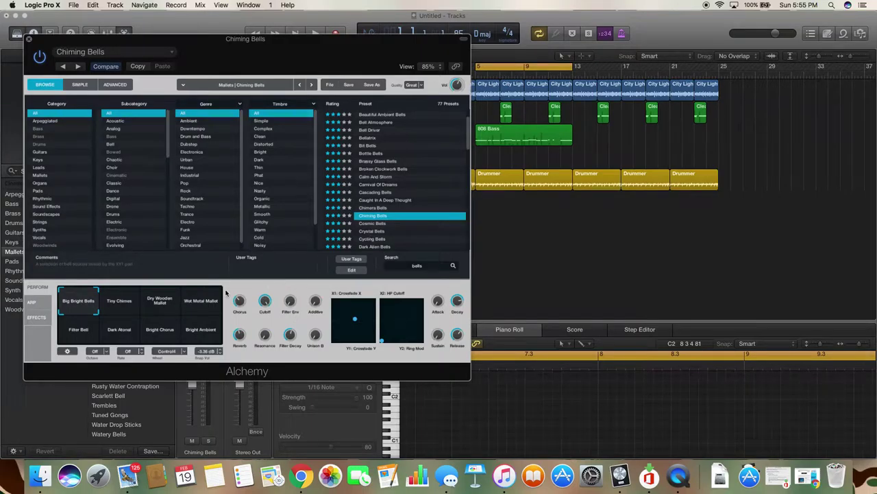
left_click(167, 331)
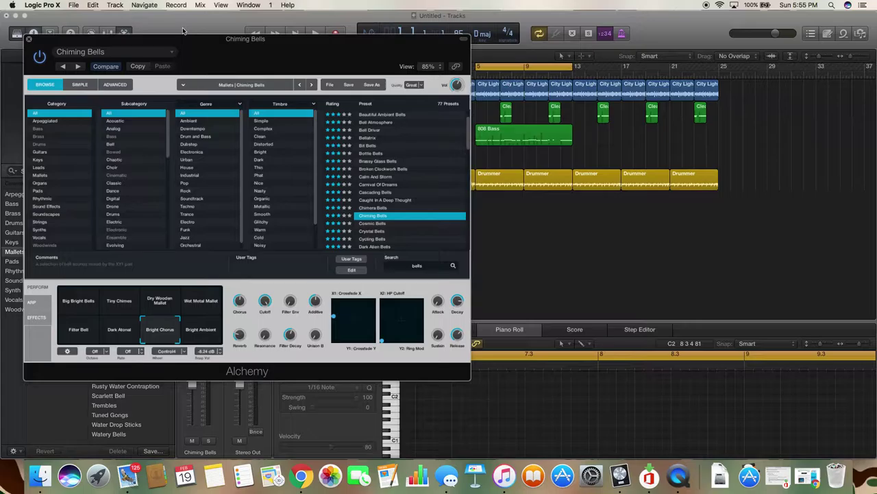
left_click_drag(205, 48, 245, 209)
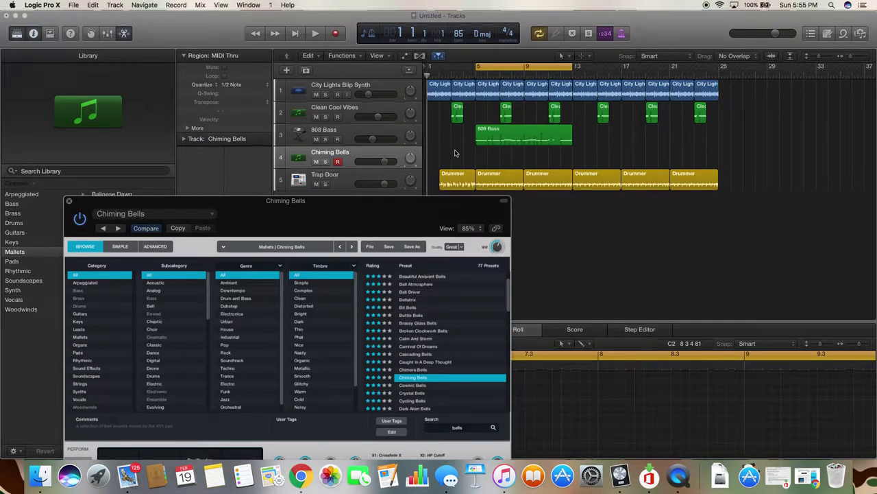
Record a short Chiming Bells part starting at bar 3
left_click(452, 74)
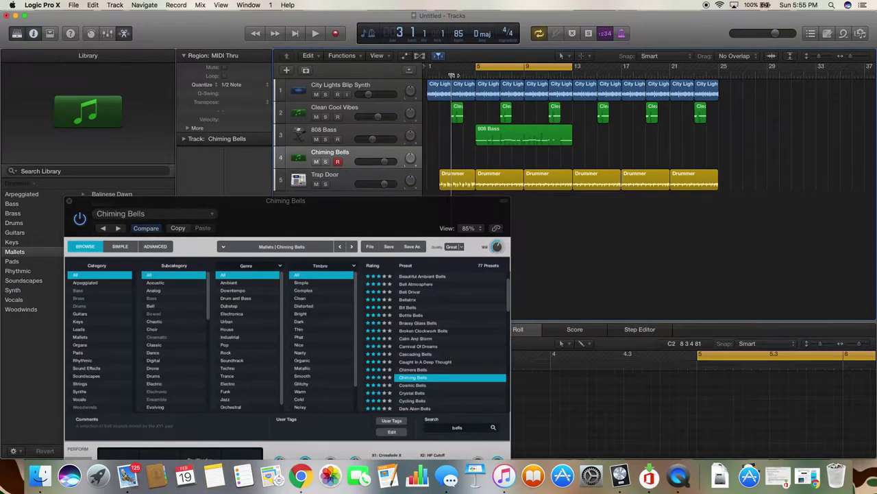
key("r")
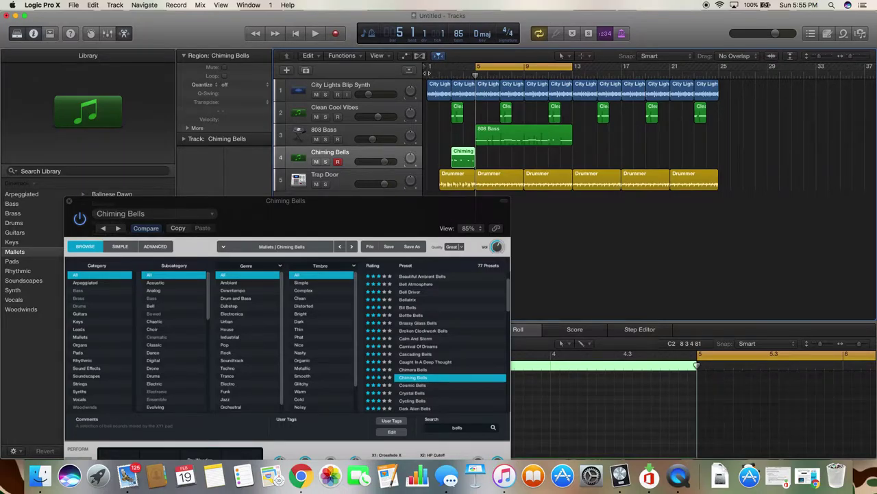
key("space")
Play the bells back, turn Cycle off, and play the song from the start
key("space")
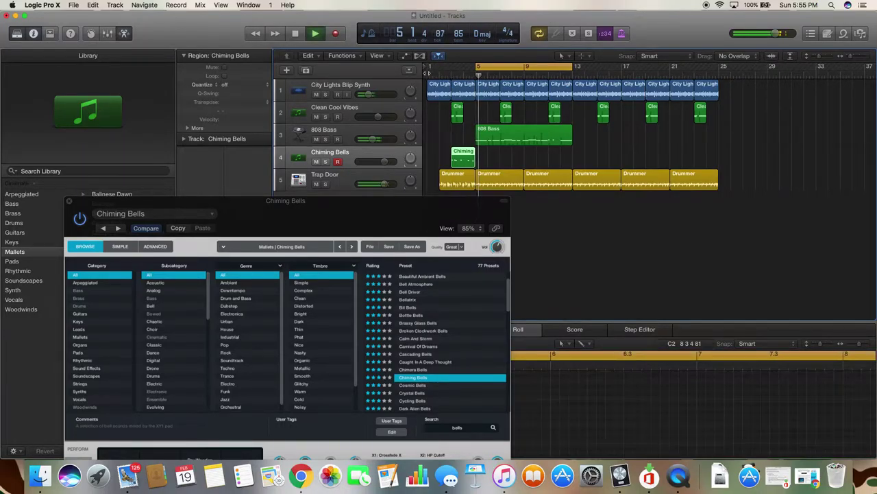
key("space")
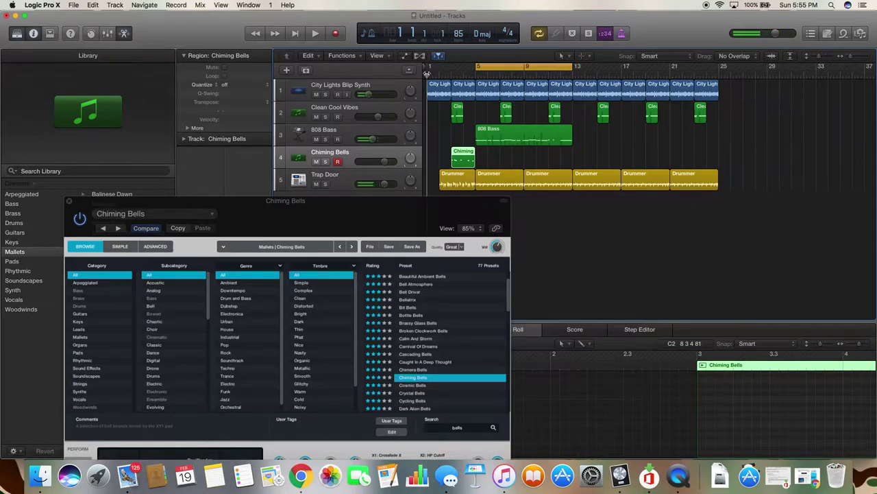
left_click(489, 66)
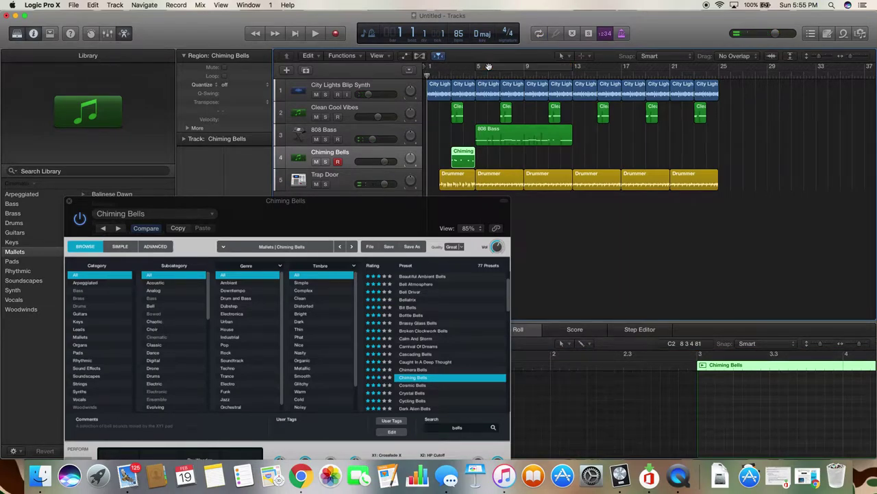
key("space")
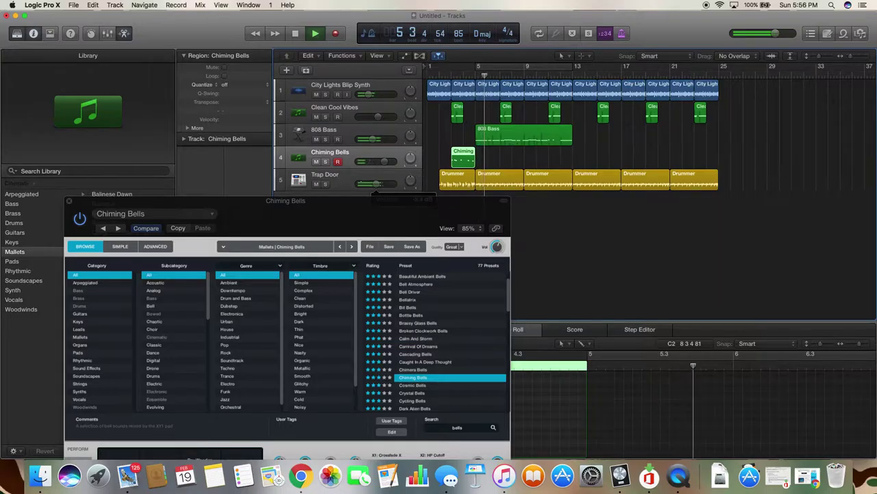
key("space")
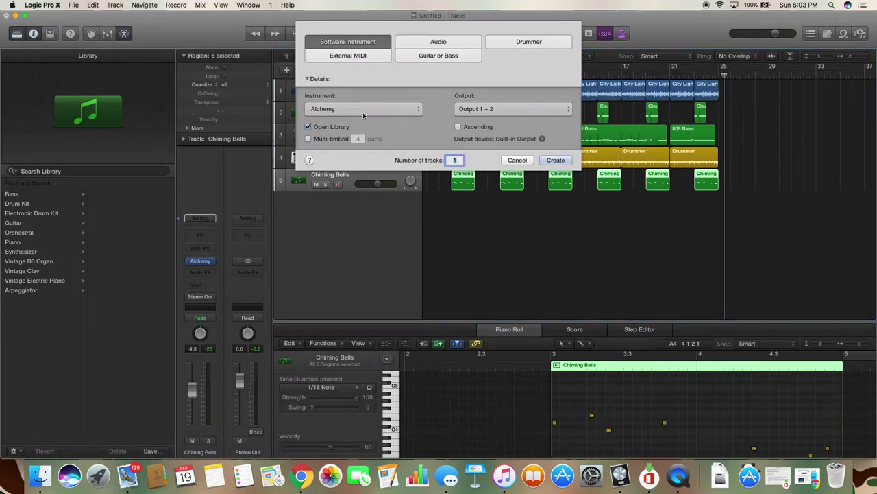
Add another track with Alchemy in stereo as its instrument
left_click(363, 115)
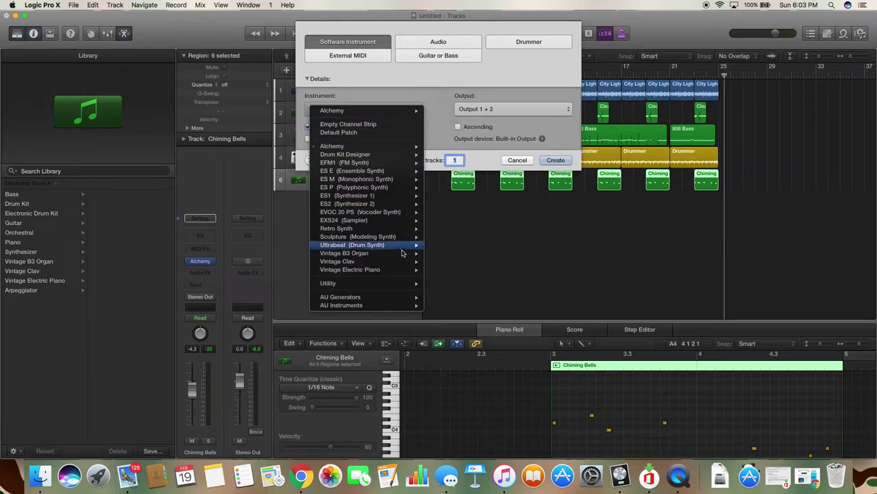
mouse_move(385, 239)
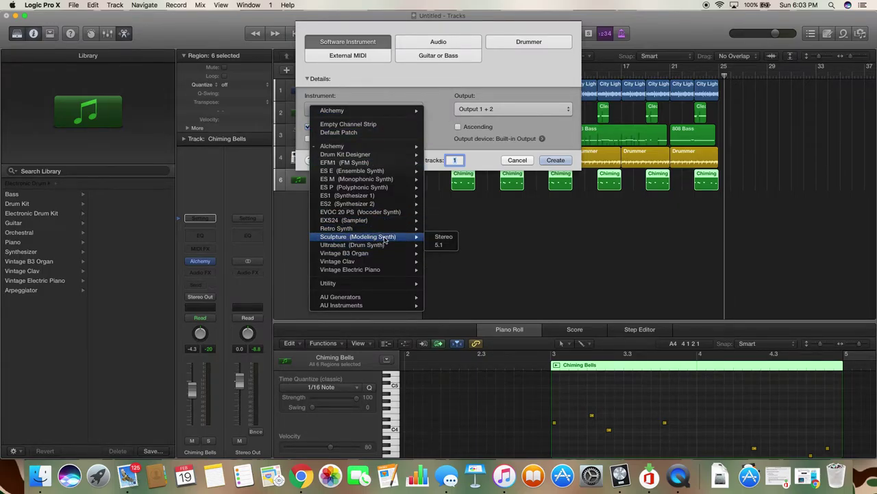
mouse_move(378, 147)
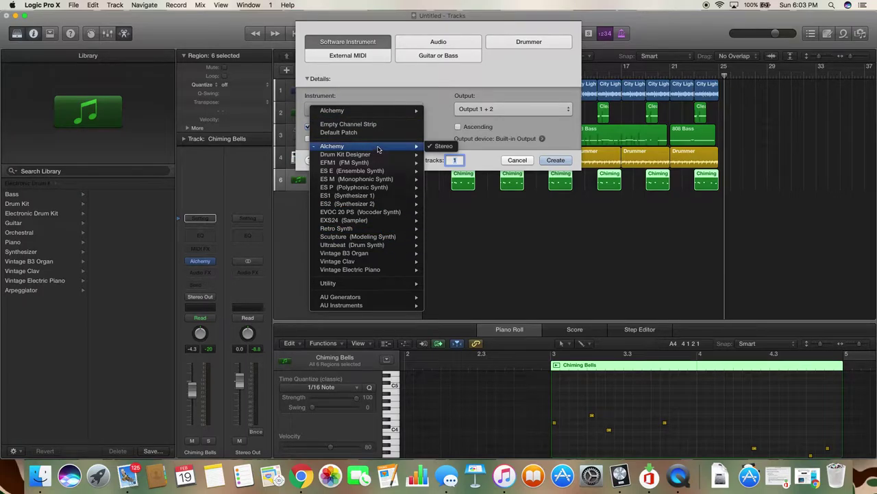
left_click(432, 147)
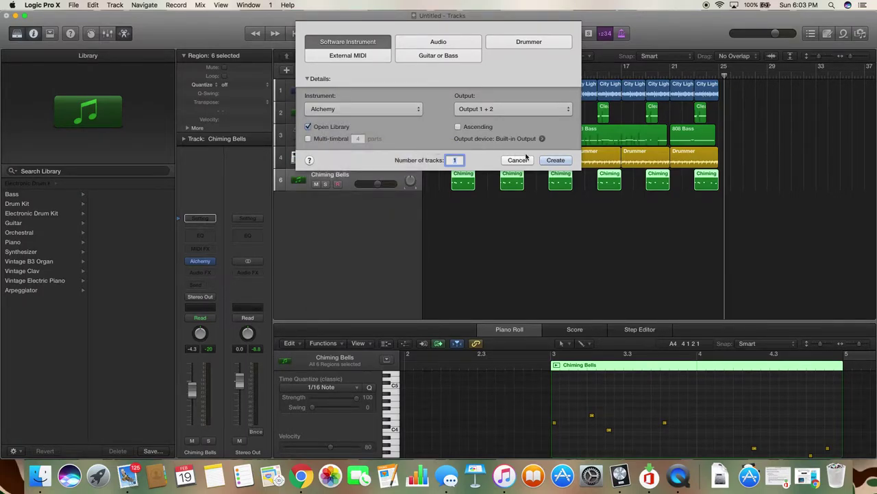
left_click(555, 159)
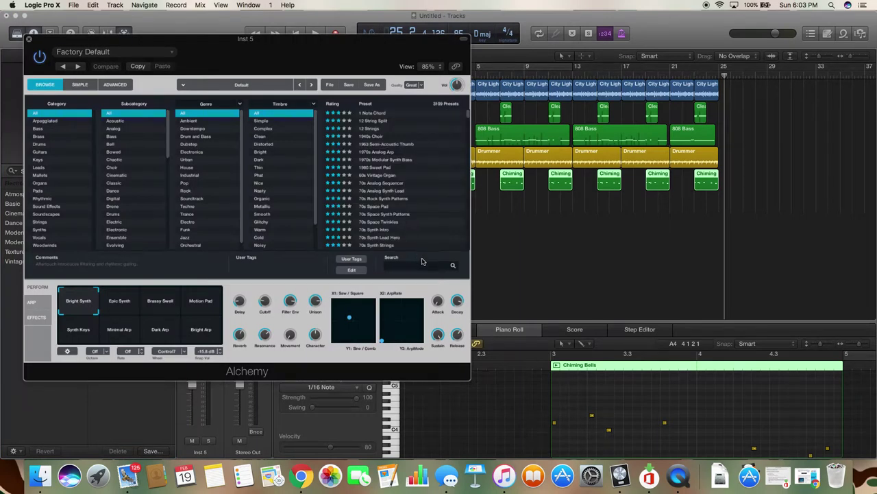
Search presets for '60s' and load 60s Vintage Organ with its Soft & Dark variation
left_click(421, 266)
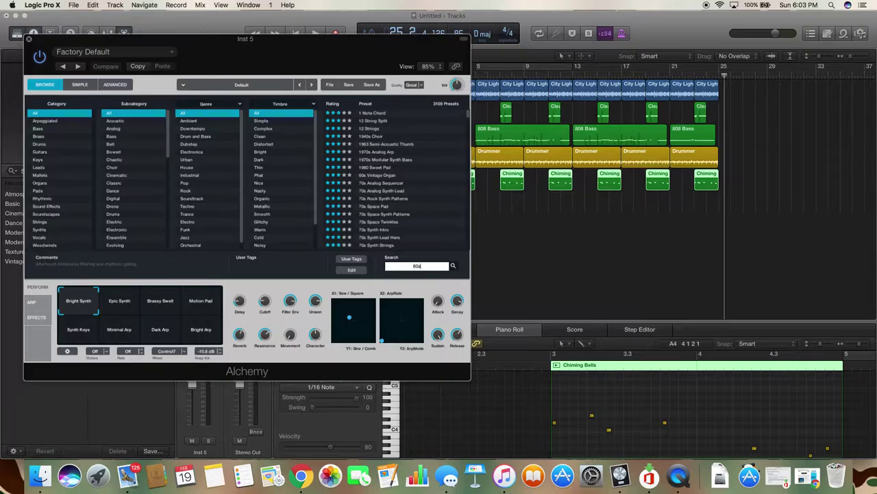
key("Return")
left_click(401, 114)
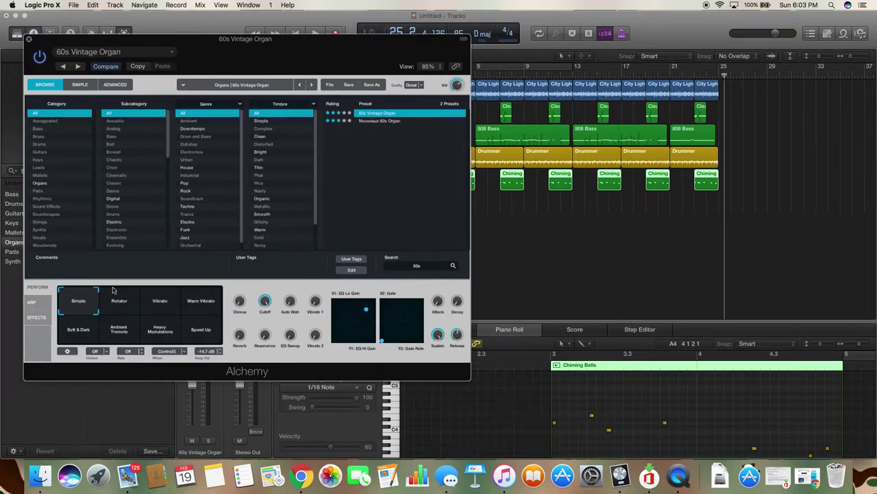
left_click(78, 334)
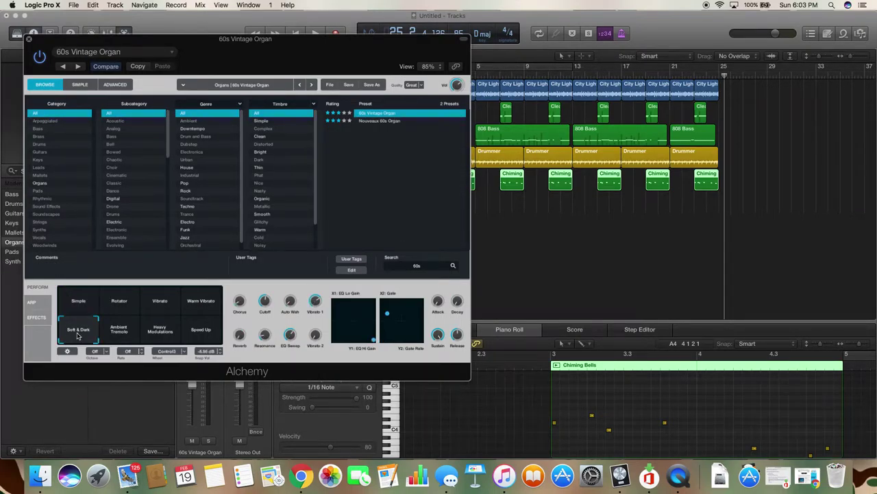
left_click(39, 152)
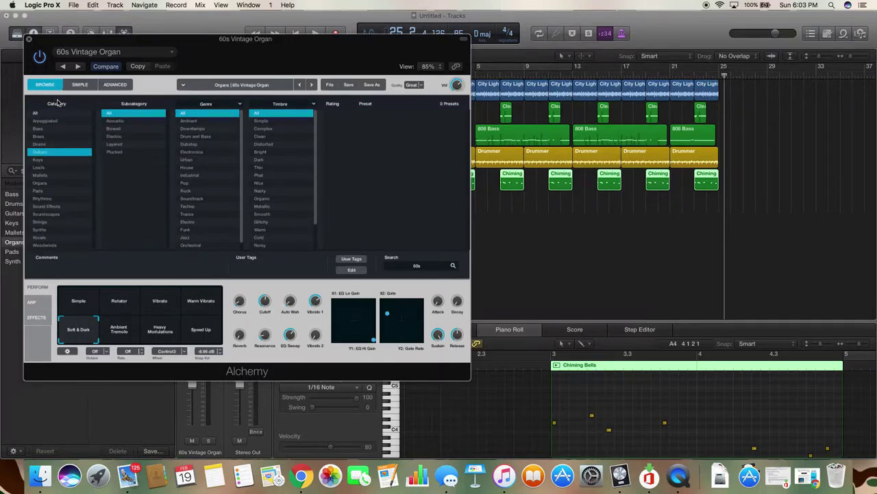
Record the organ part on the 60s Vintage Organ track from the project start
left_click(30, 42)
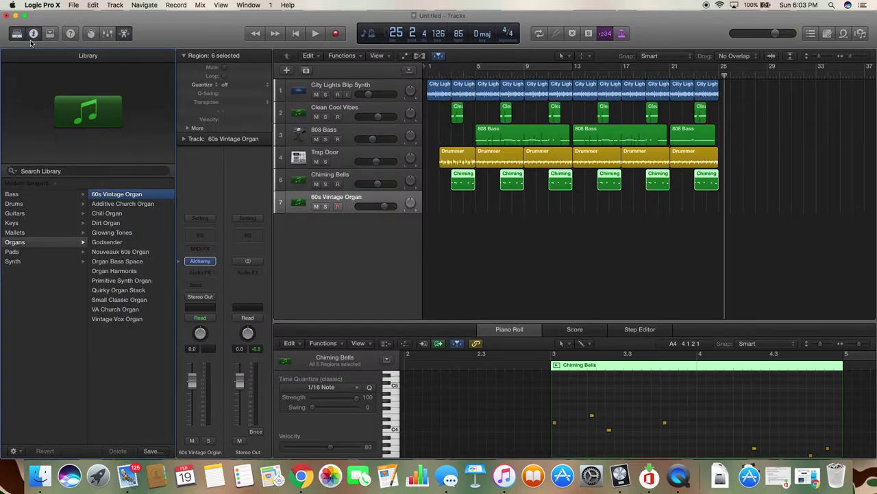
key("Return")
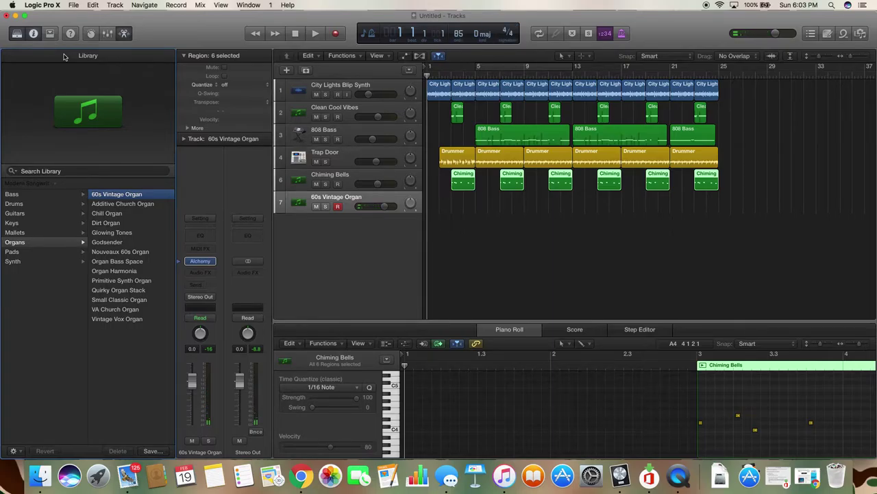
key("r")
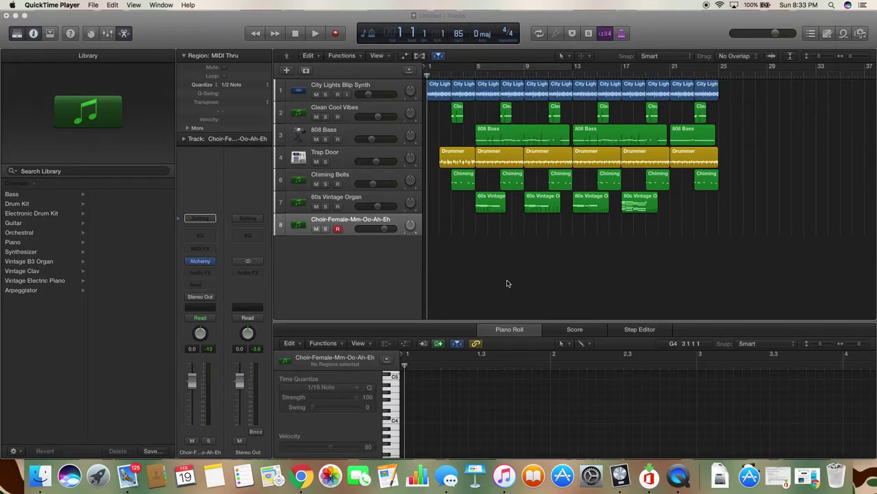
Play back the full arrangement with the Choir-Female-Mm-Oo-Ah-Eh track armed
left_click(507, 283)
key("space")
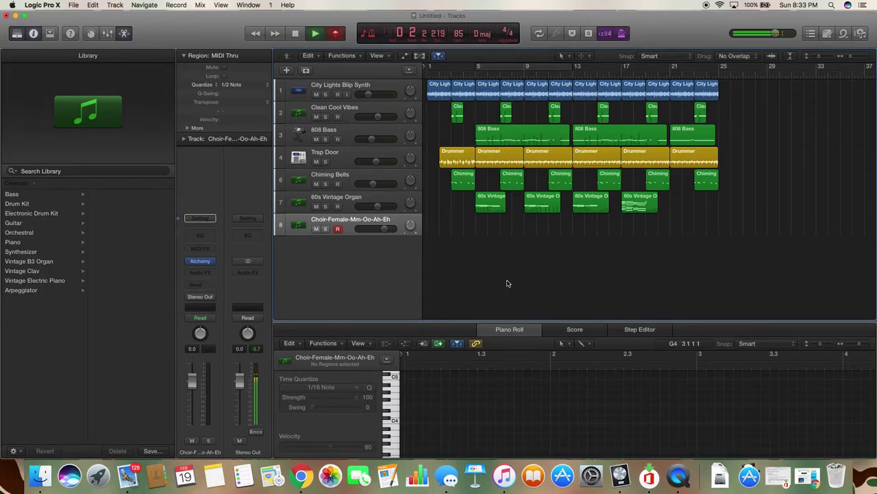